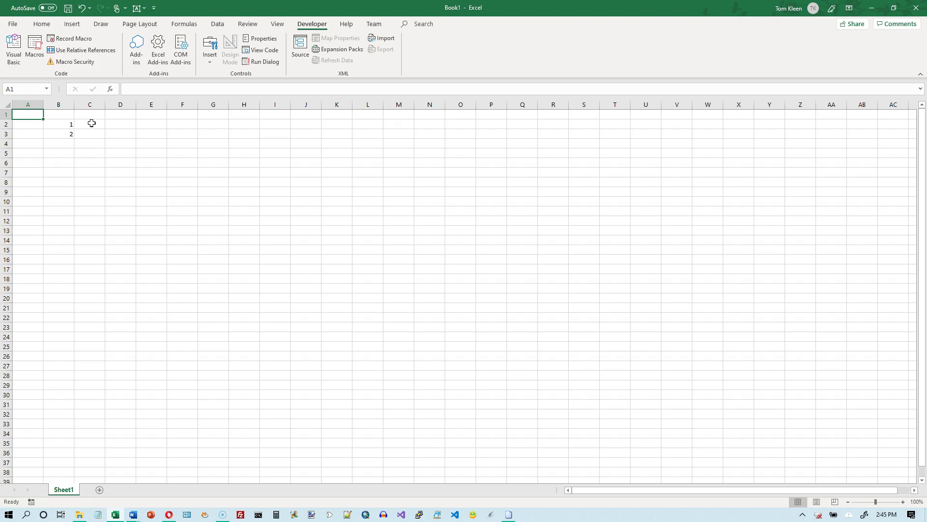
- Select C2:L18, add O2:V17 and an area from C21, then deselect at A2
left_click_drag(91, 123, 379, 279)
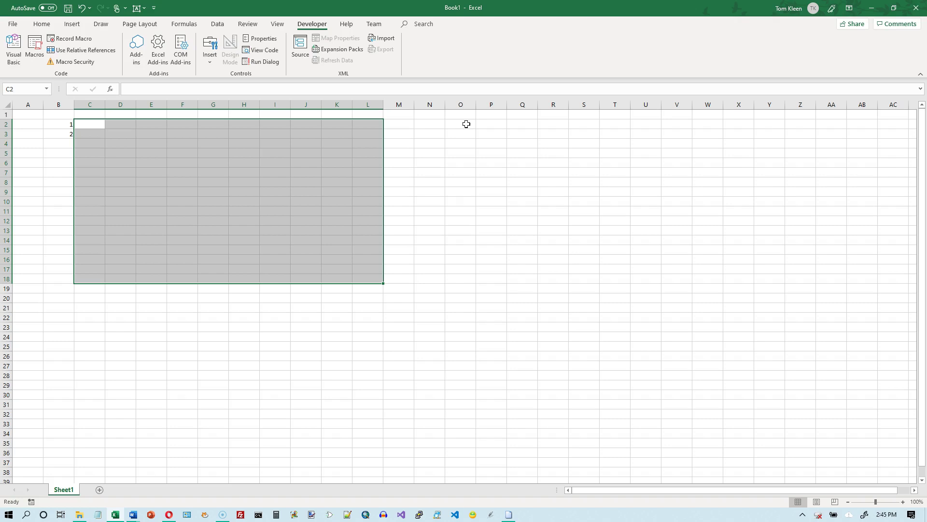
left_click_drag(467, 124, 679, 276)
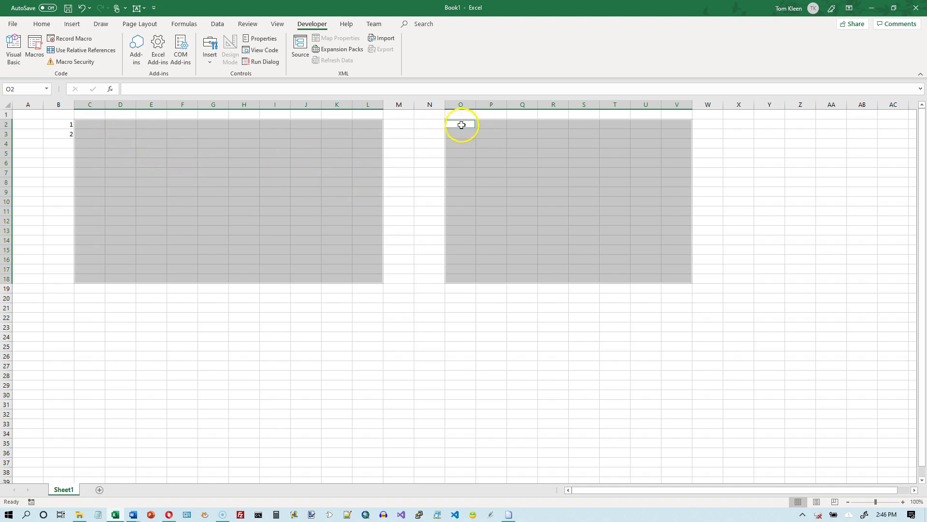
left_click_drag(89, 307, 362, 376)
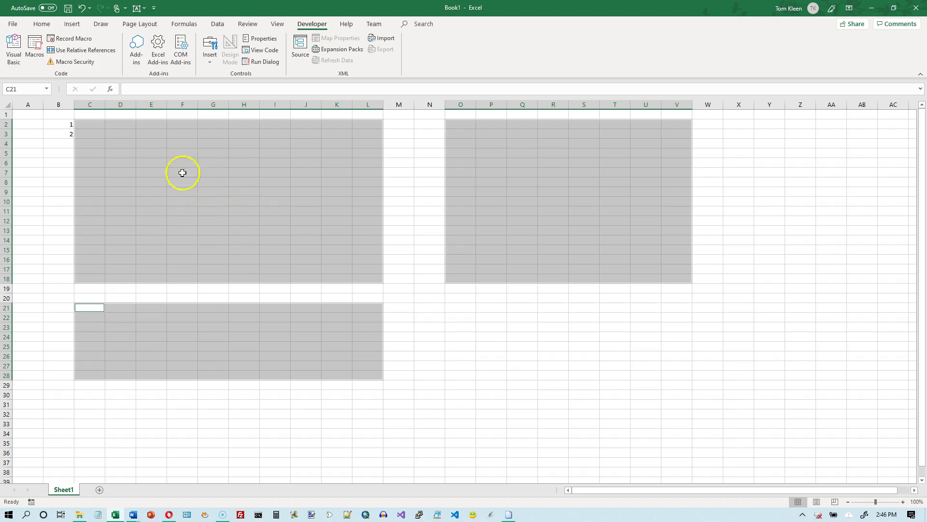
left_click(38, 124)
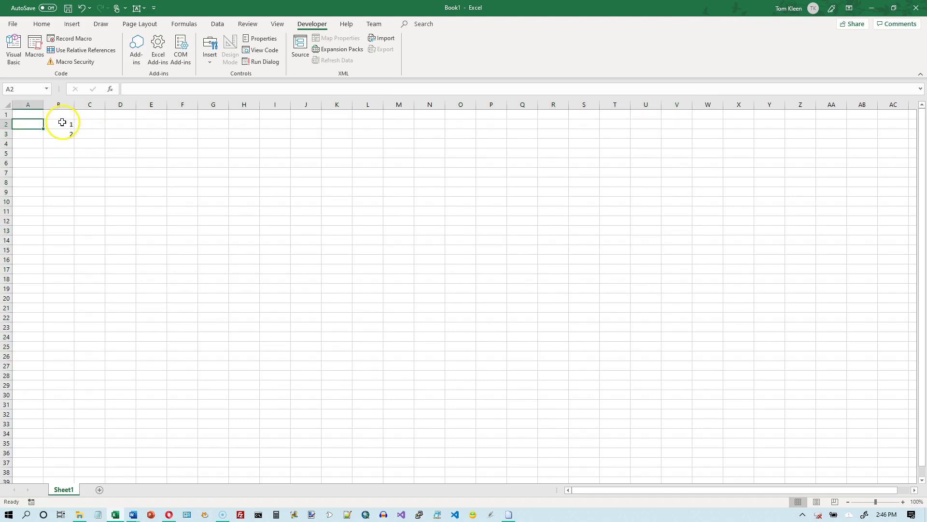
- Copy the 2 in B3 down column B and across row 3, undoing each copy
left_click(61, 132)
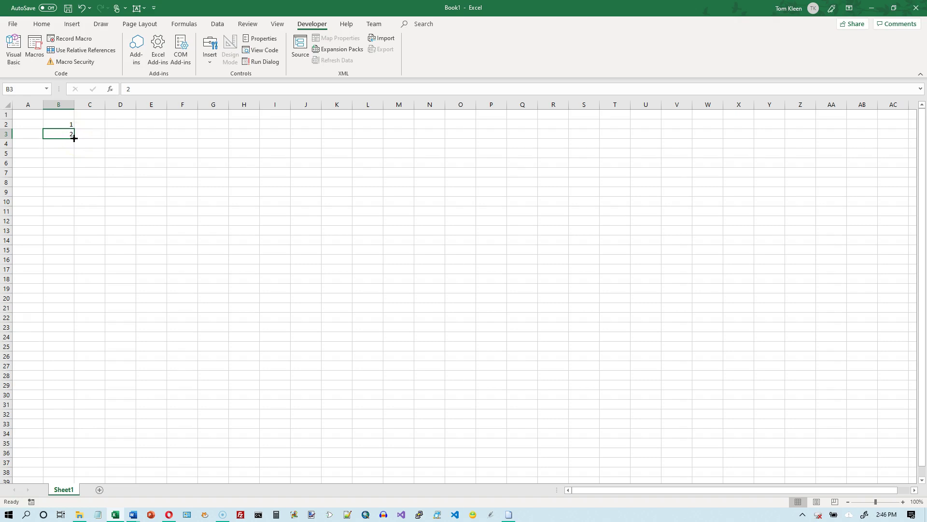
left_click(72, 138)
left_click(52, 133)
left_click_drag(75, 138, 74, 392)
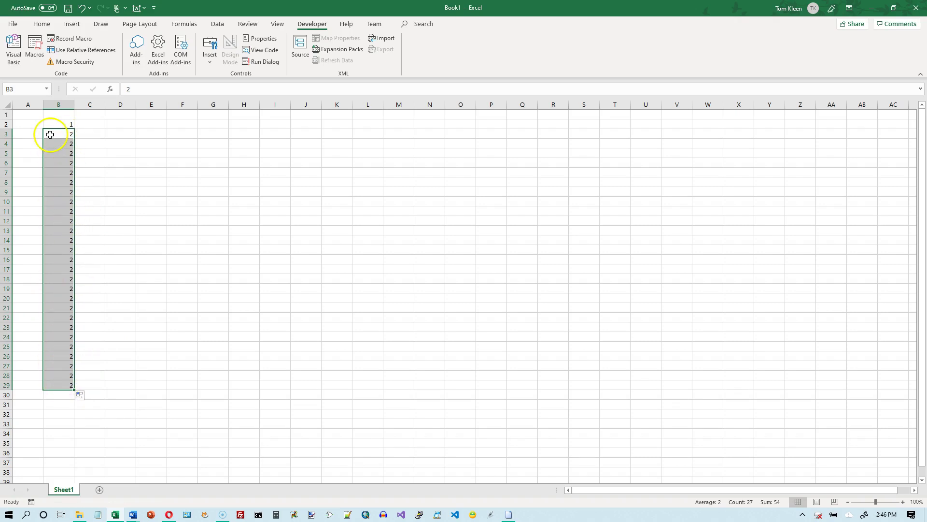
left_click(81, 9)
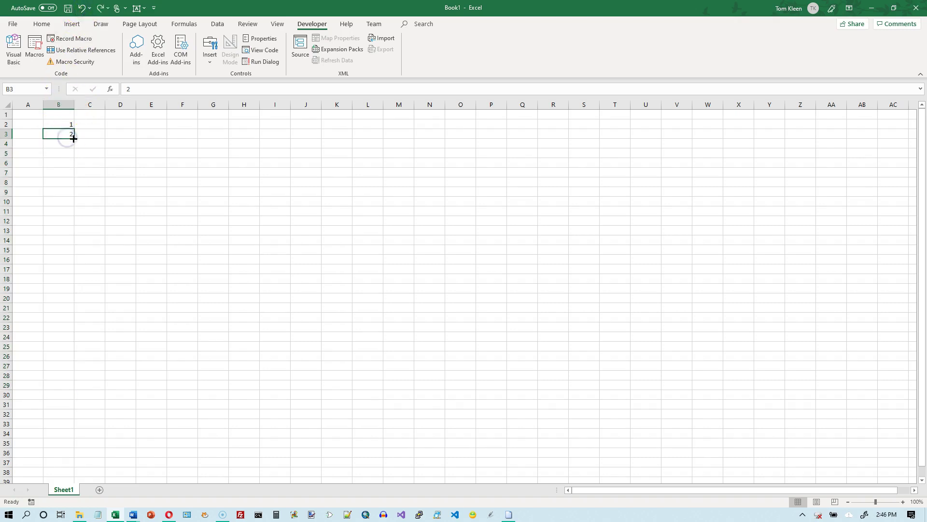
left_click_drag(73, 138, 414, 137)
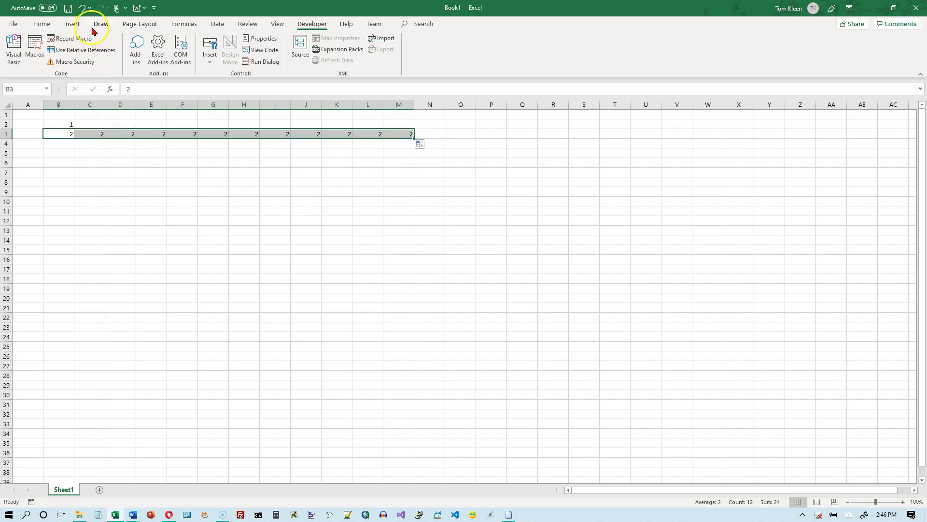
left_click(83, 9)
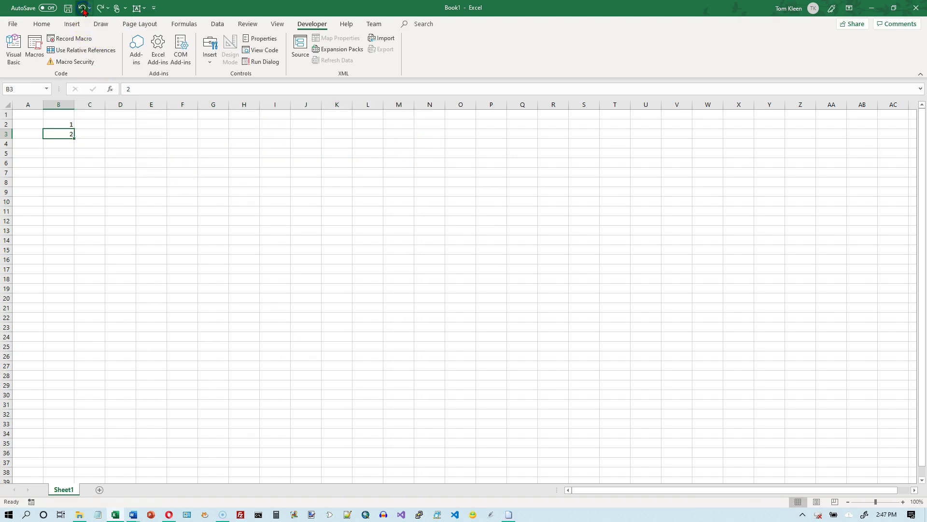
- Extend the 1, 2 series in column B down to 25 in B26
left_click(64, 124)
left_click_drag(62, 129, 79, 361)
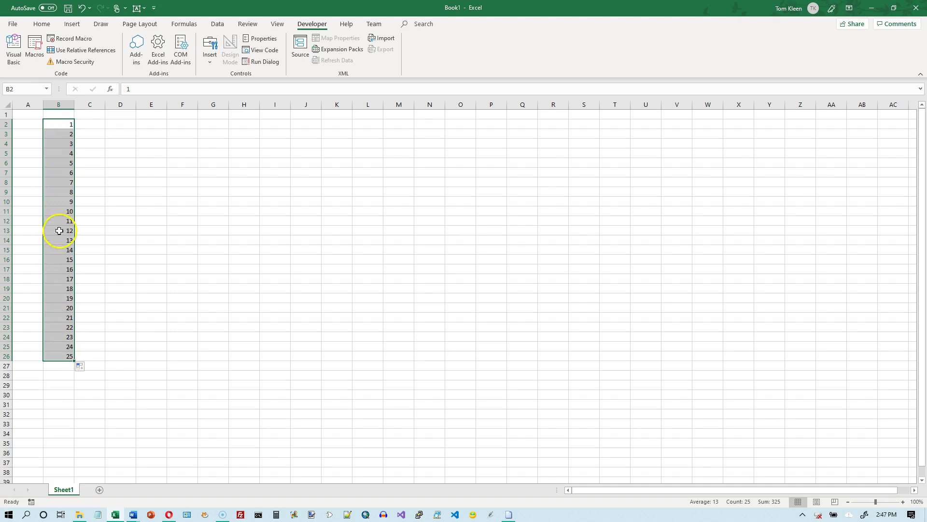
left_click(63, 125)
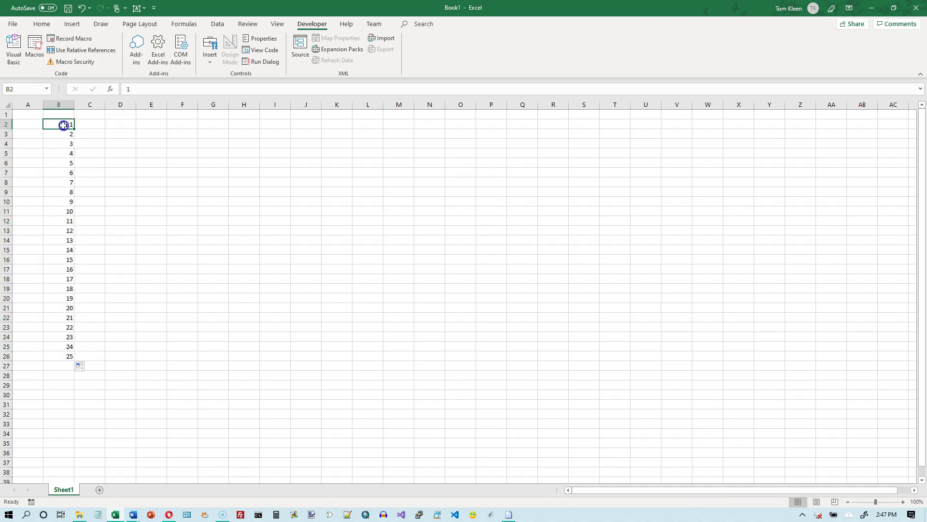
left_click_drag(63, 128, 63, 132)
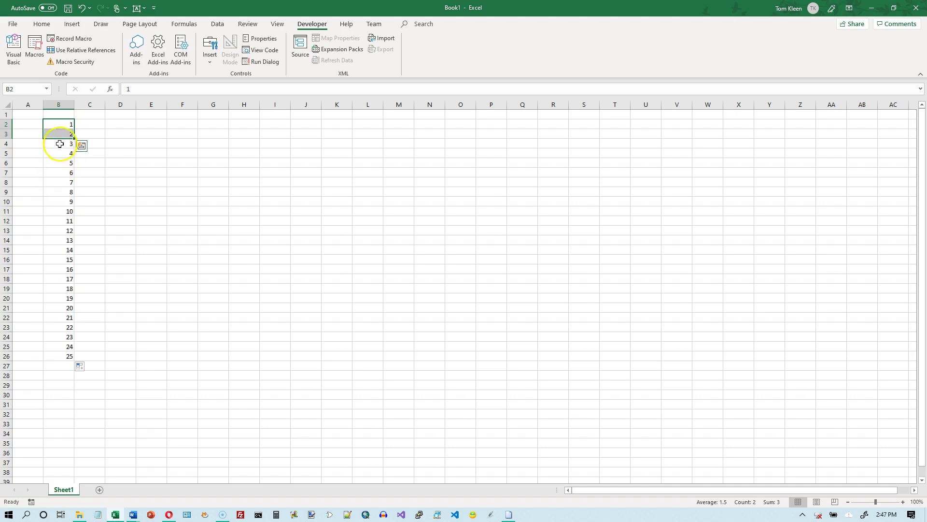
- Enter 100 in E2 and 110 in E3
left_click(155, 126)
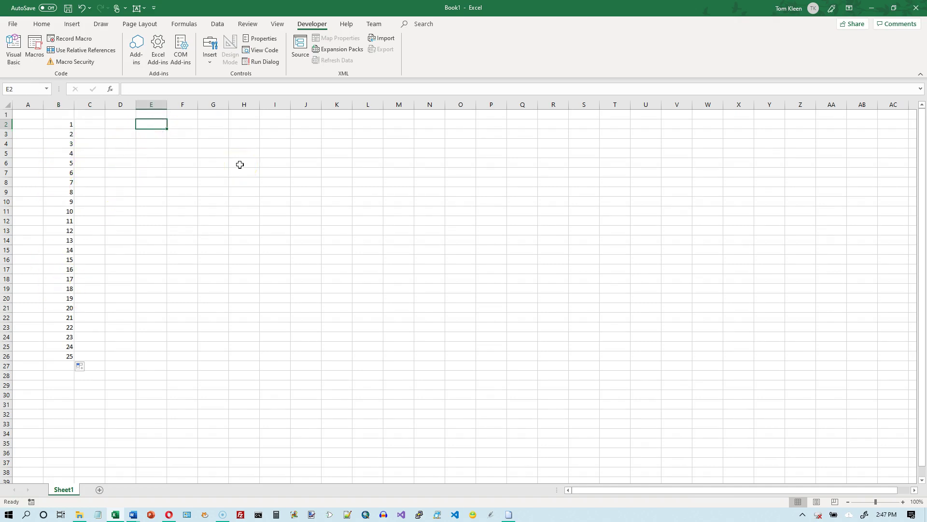
type("100")
key("Return")
type("110")
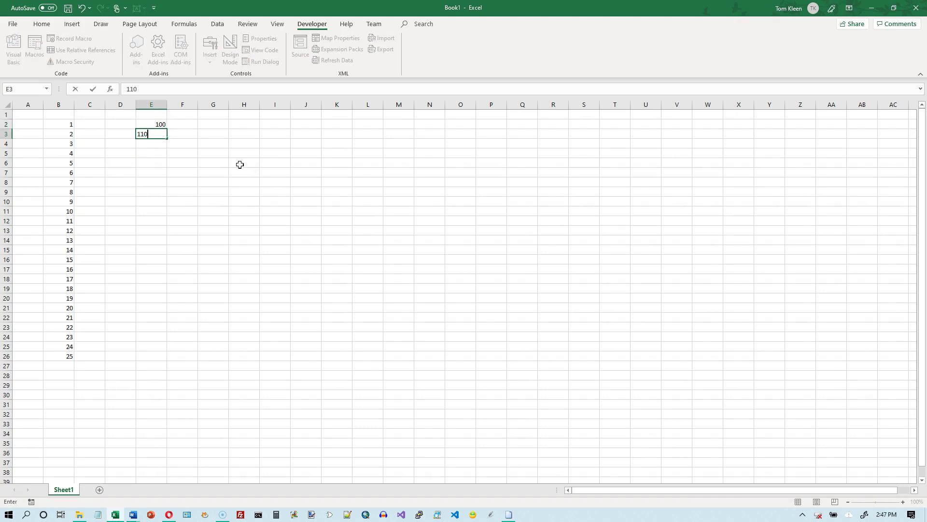
key("Return")
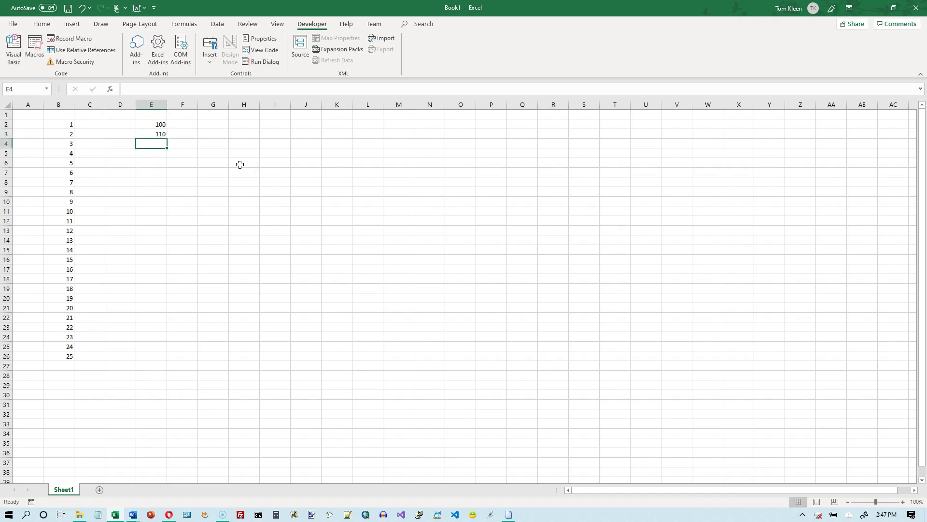
- Fill the 100, 110 series down column E to 340, after undoing a plain copy of 110
left_click(157, 134)
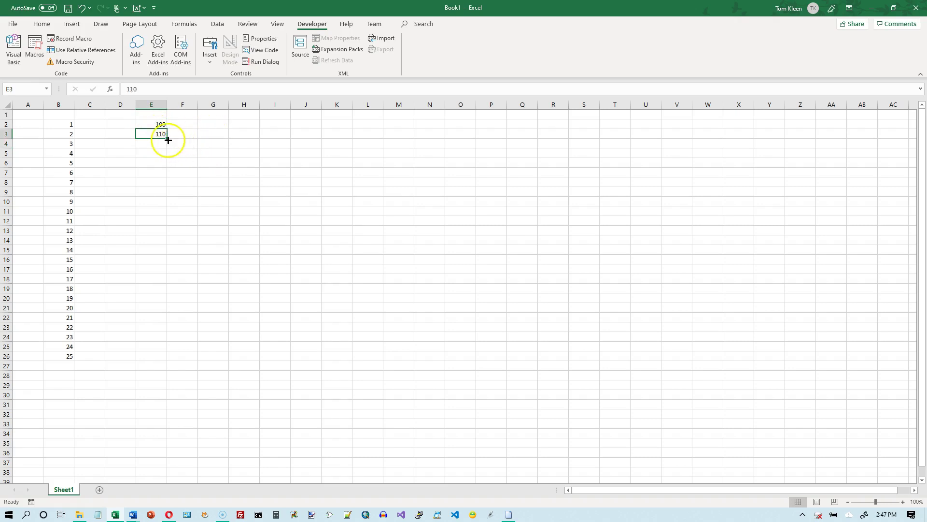
left_click_drag(168, 140, 190, 401)
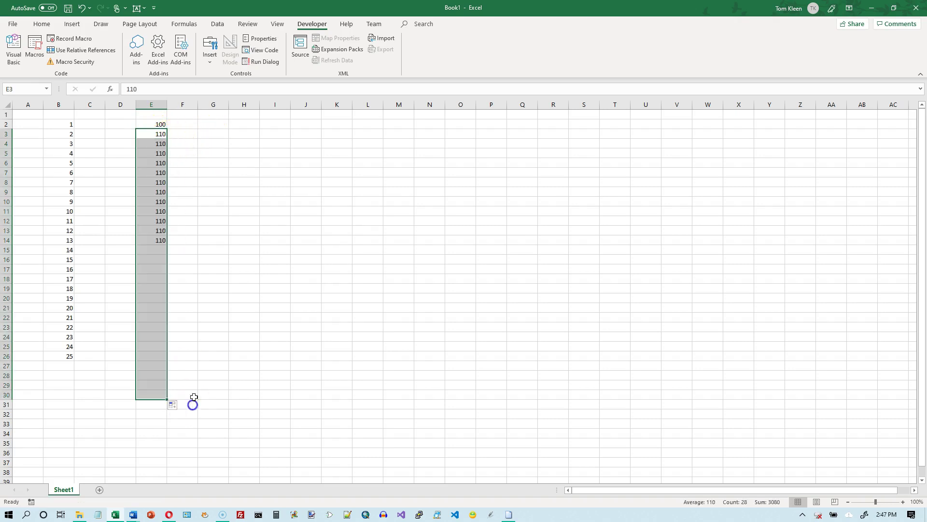
left_click(81, 7)
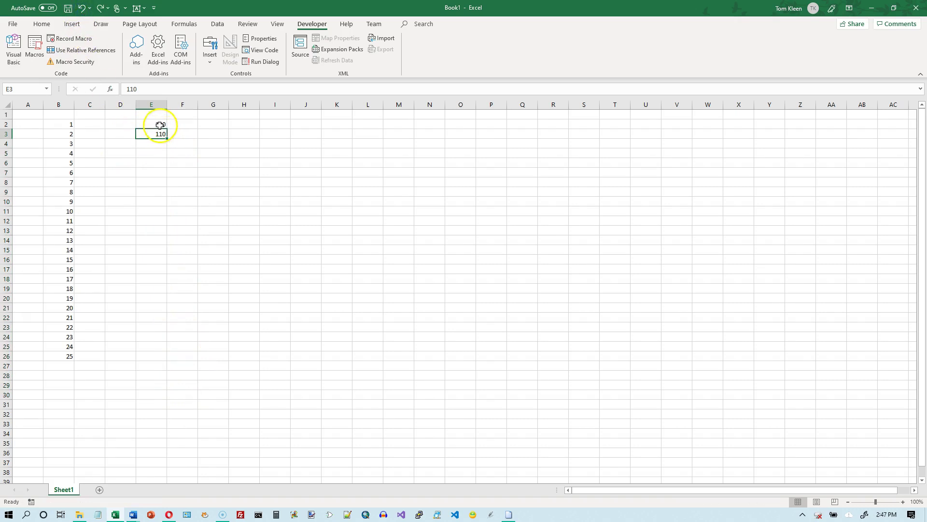
left_click_drag(159, 125, 170, 362)
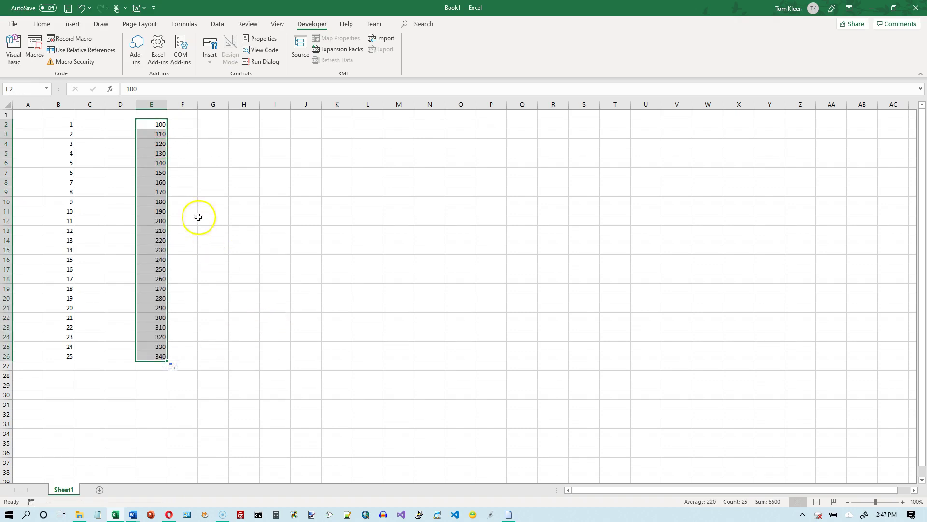
- Enter 0.5 in H2 and 1 in H3
left_click(250, 124)
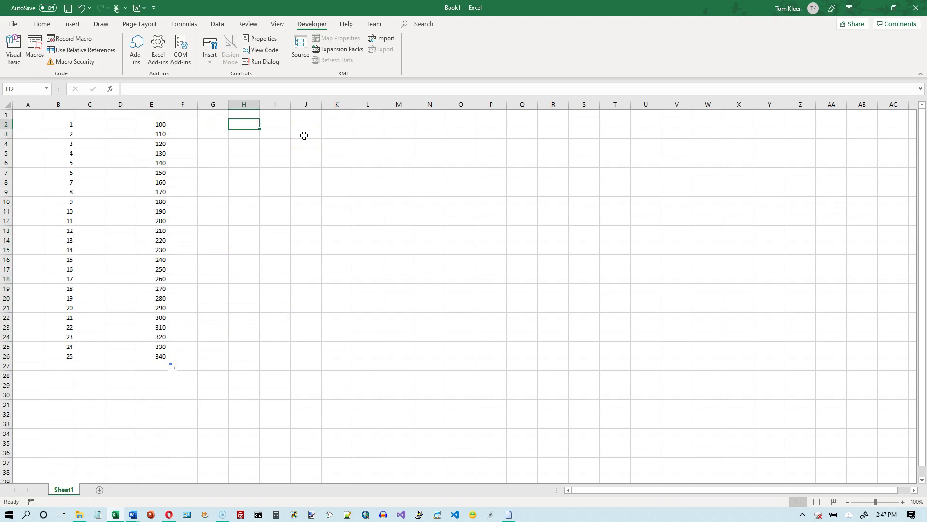
type(".5")
key("Return")
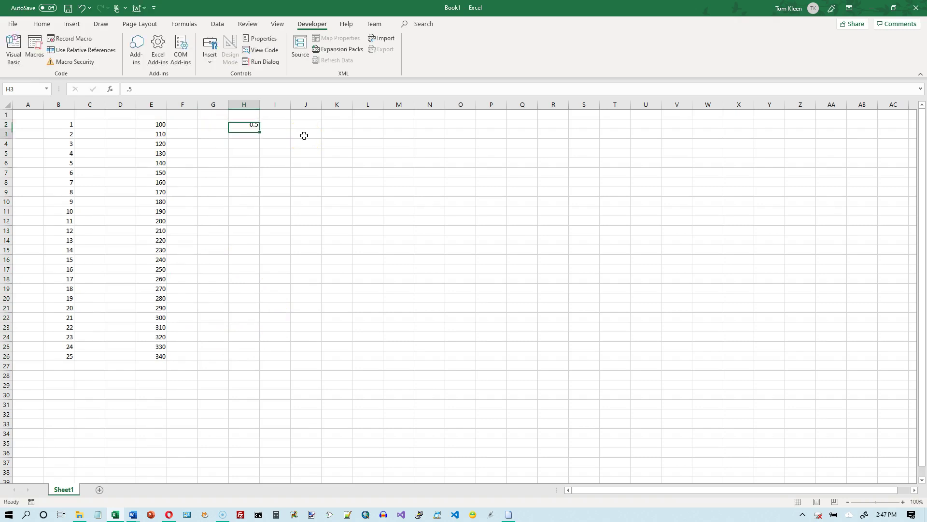
type("1")
key("Return")
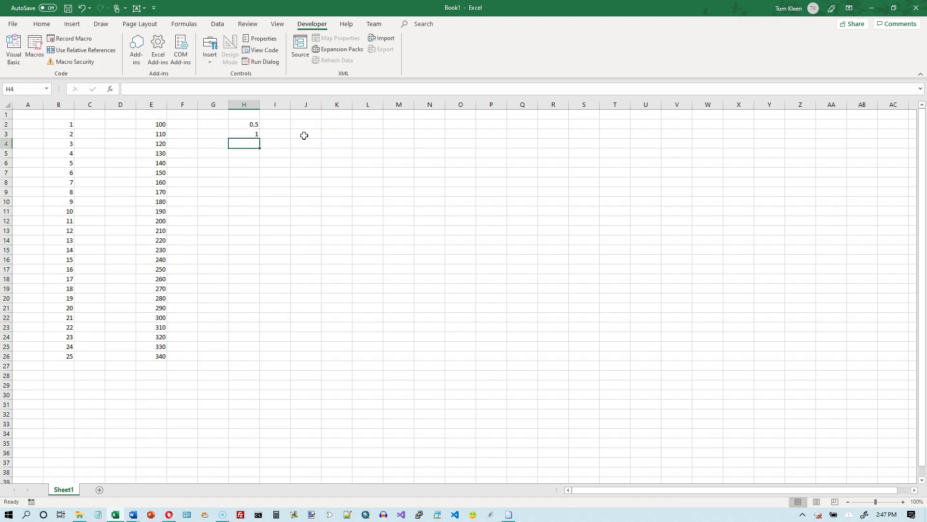
- Fill the 0.5, 1 series down to 12.5, then move it to O6:O30
left_click(245, 124)
left_click_drag(248, 124, 255, 361)
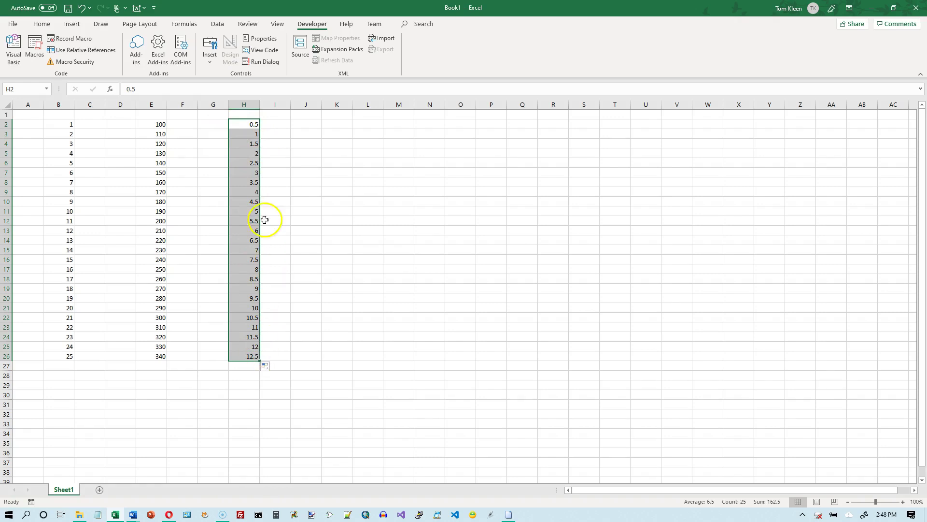
left_click_drag(260, 164, 469, 204)
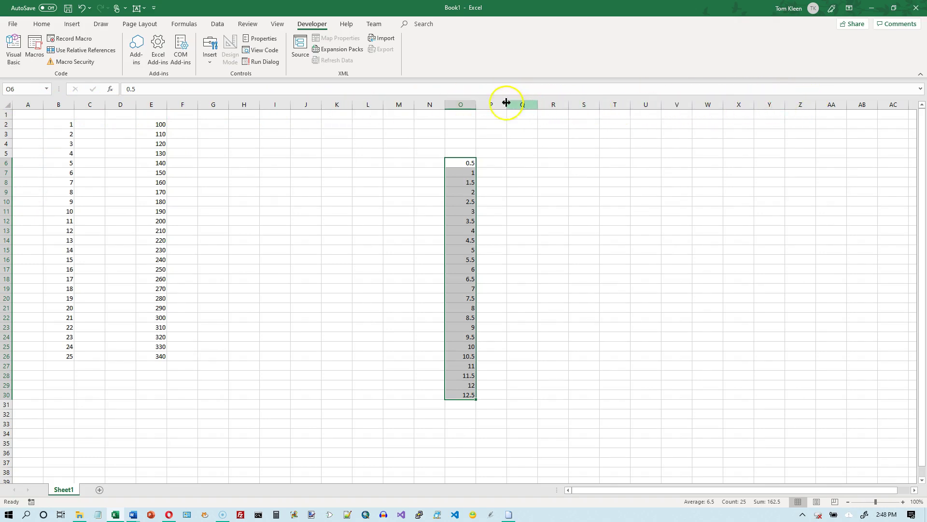
- Select columns G through L, then add columns O through U to the selection
left_click(211, 101)
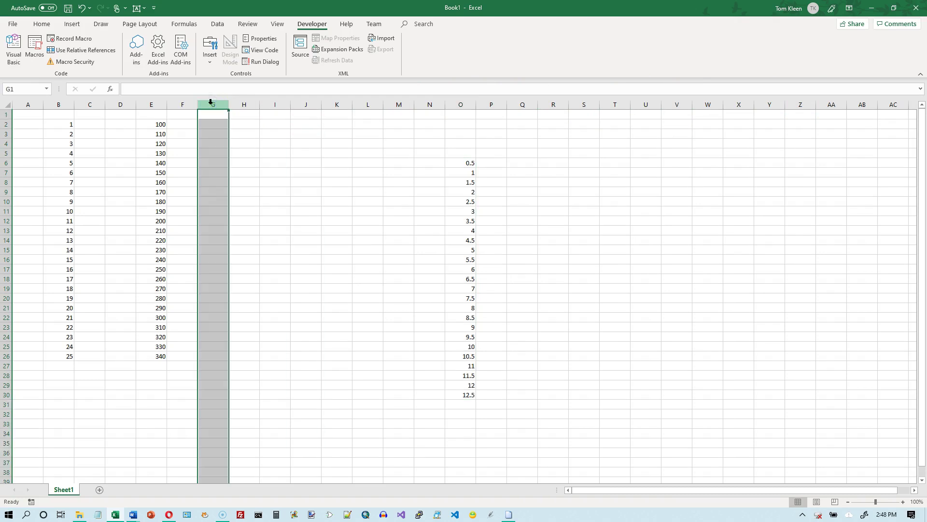
left_click_drag(230, 106, 375, 102)
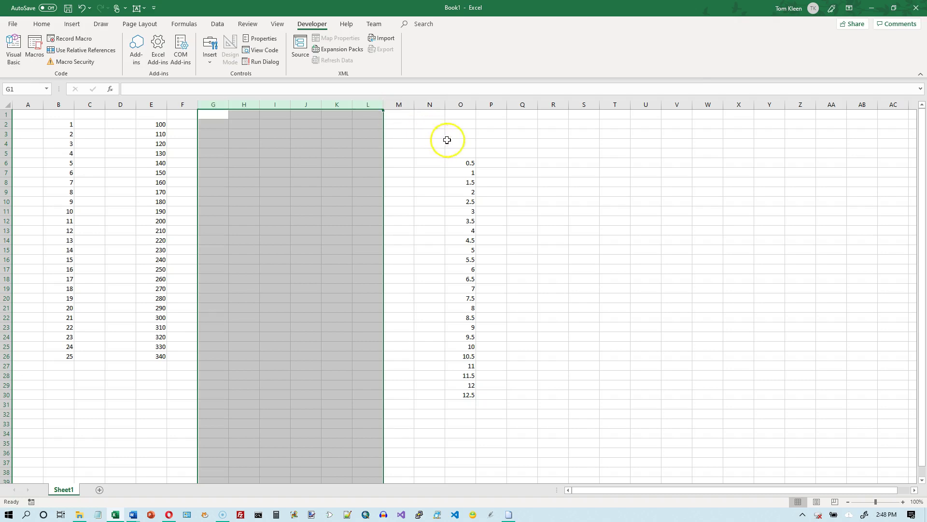
left_click(464, 103, "ctrl")
left_click_drag(464, 103, 658, 109)
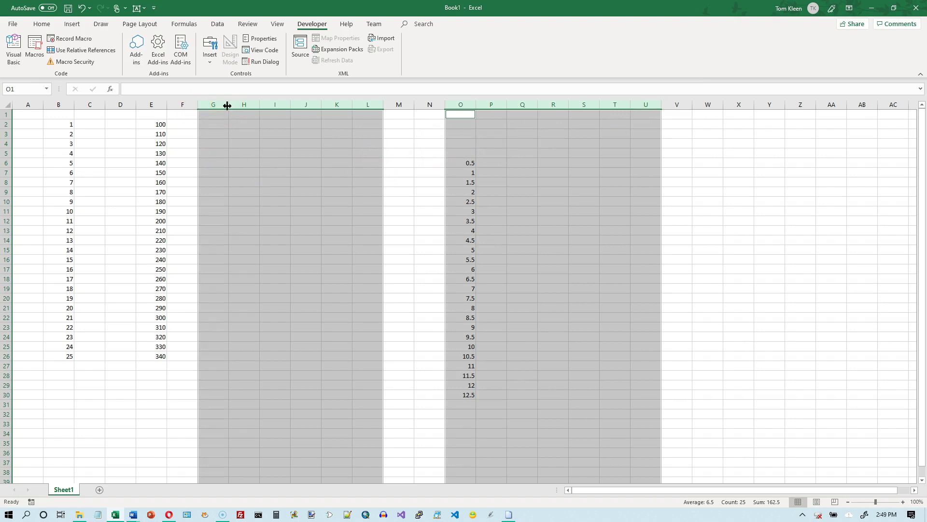
left_click_drag(227, 106, 262, 106)
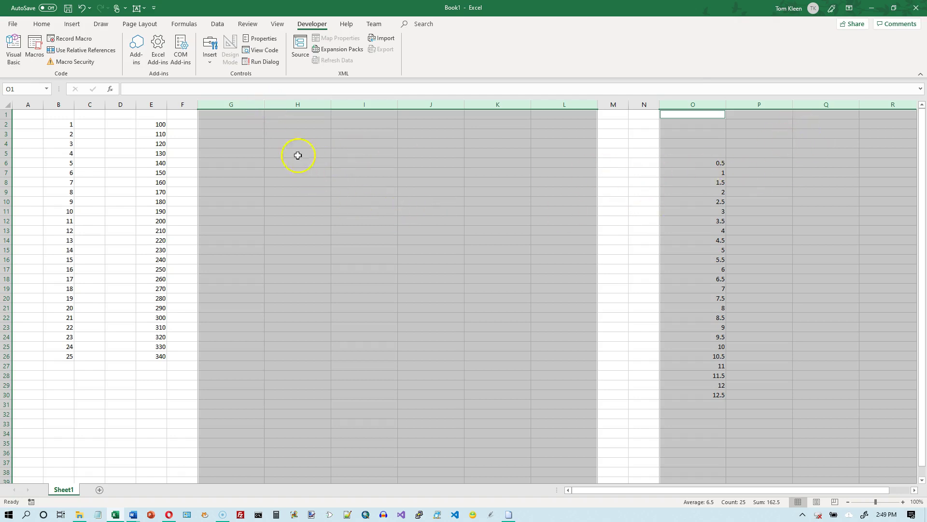
left_click(123, 104)
left_click_drag(136, 104, 217, 103)
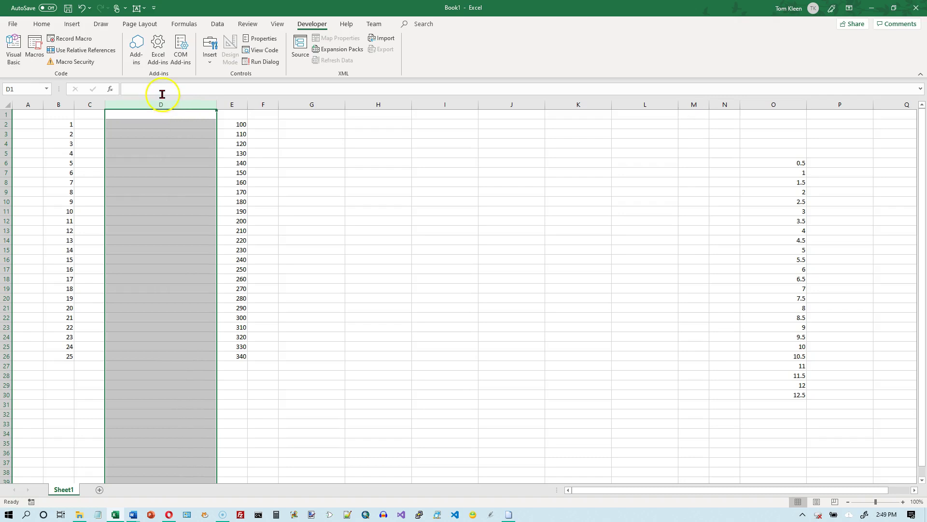
left_click(81, 8)
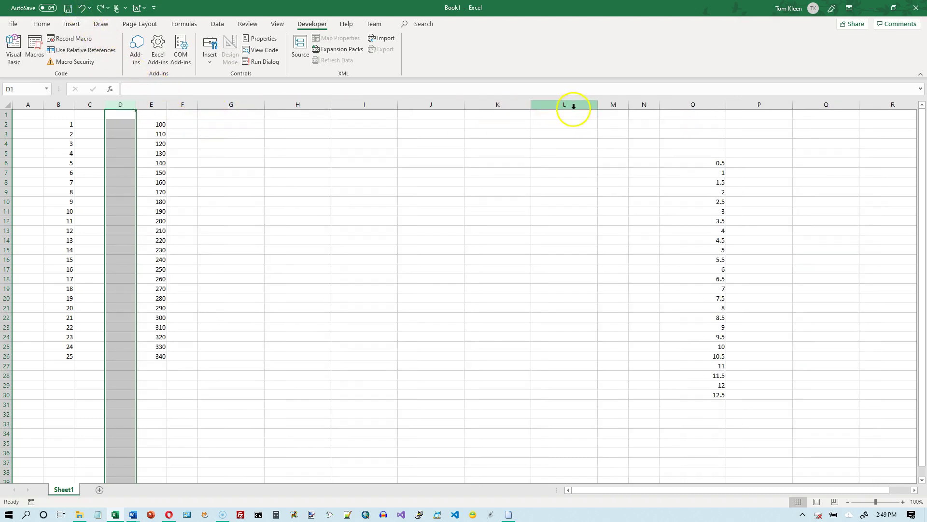
left_click(246, 104)
left_click_drag(248, 102, 578, 108)
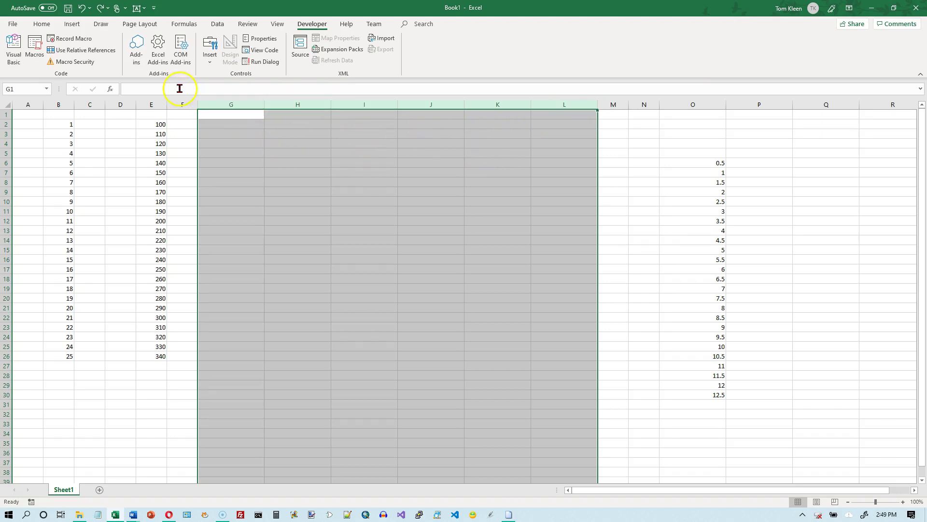
left_click(82, 9)
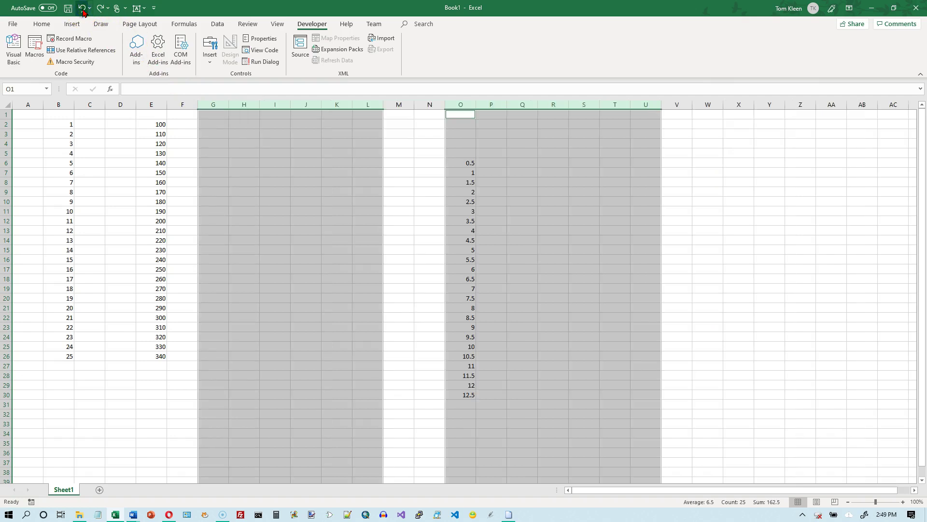
left_click(405, 116)
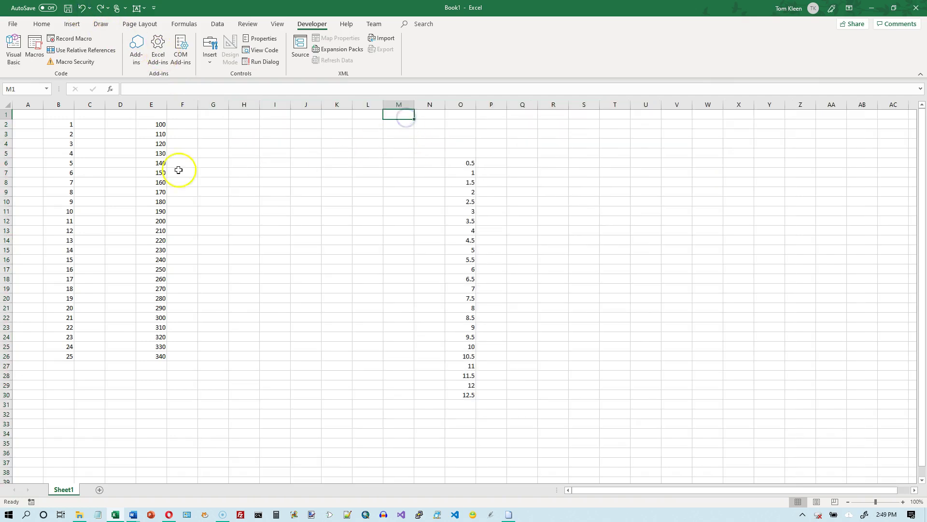
left_click(9, 124)
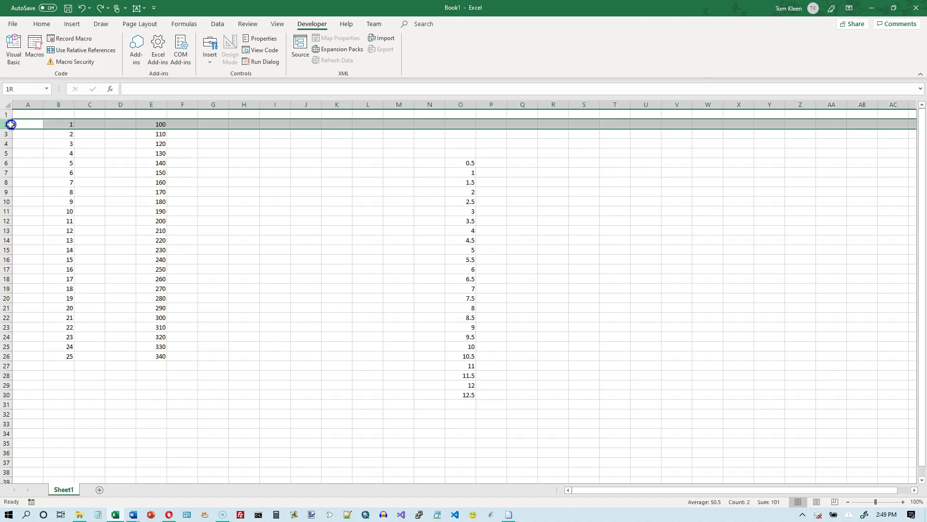
left_click_drag(11, 124, 6, 216)
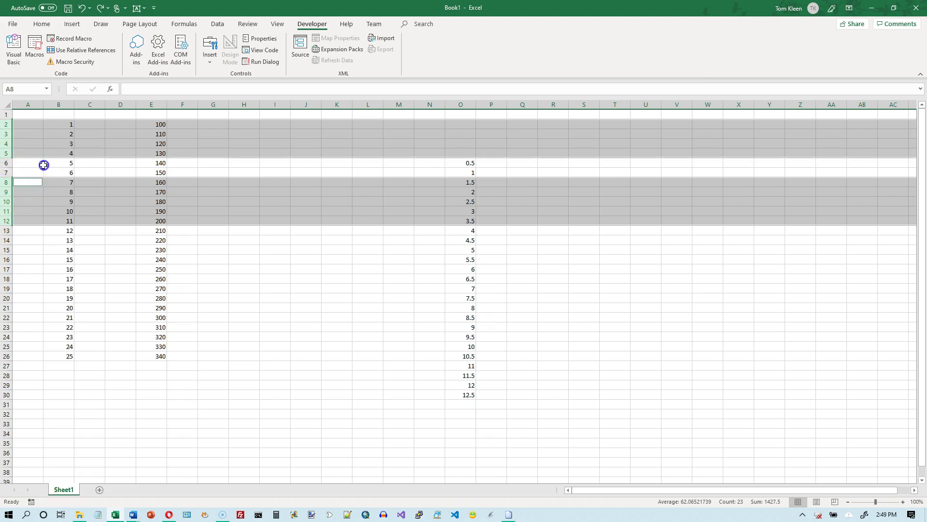
left_click(46, 163)
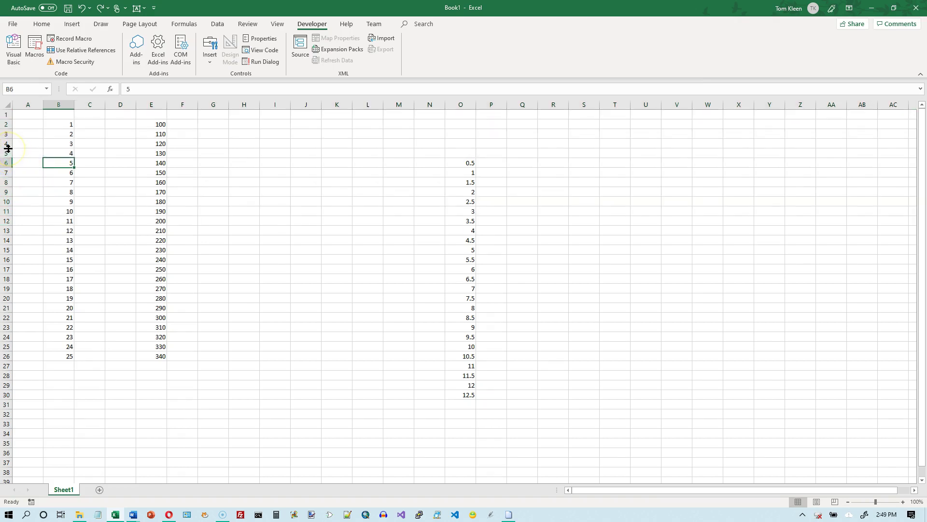
left_click_drag(8, 149, 5, 248)
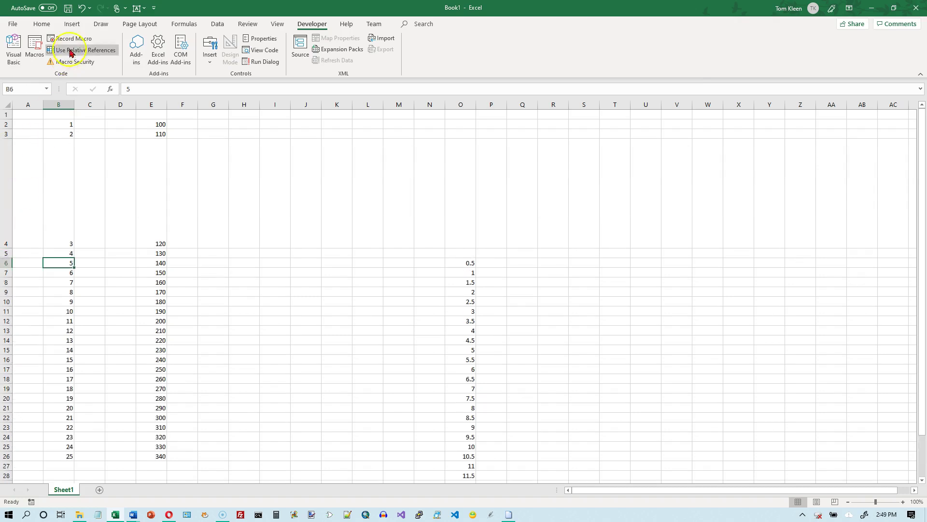
left_click(82, 8)
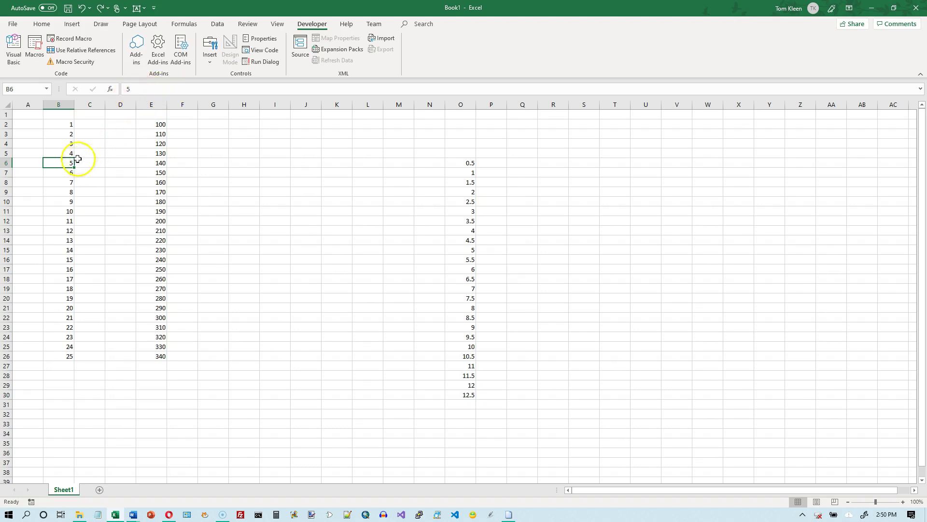
- Move among cells E2, B2, E3, E5 and E6, then start editing the 110 in E3
left_click(152, 125)
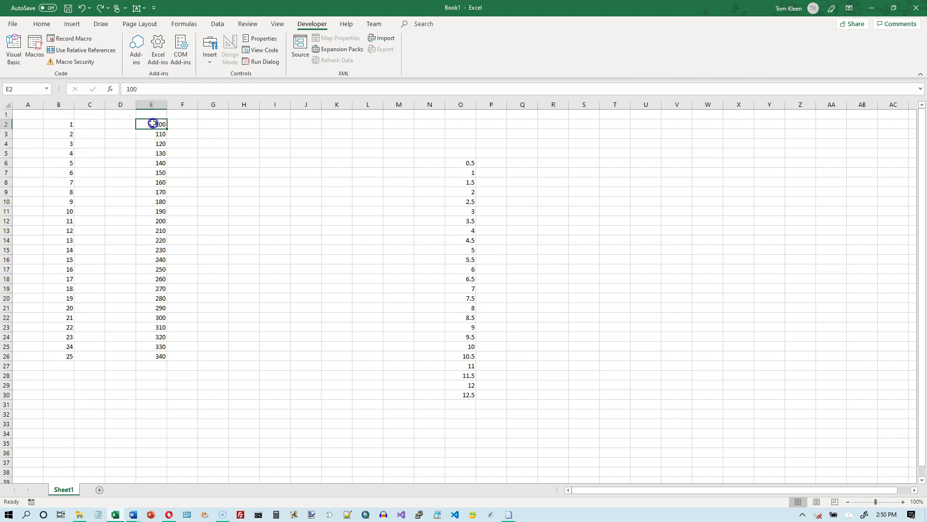
left_click(71, 125)
left_click(161, 134)
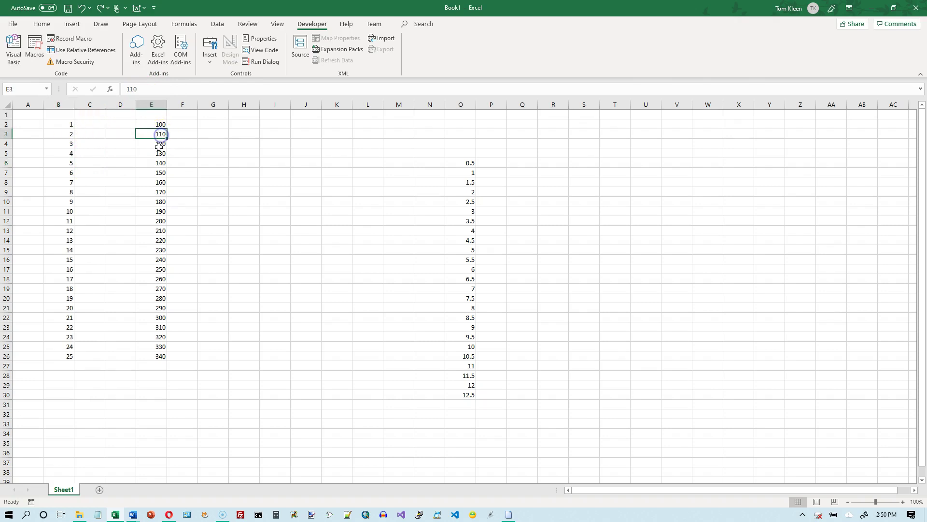
left_click(159, 153)
left_click(159, 161)
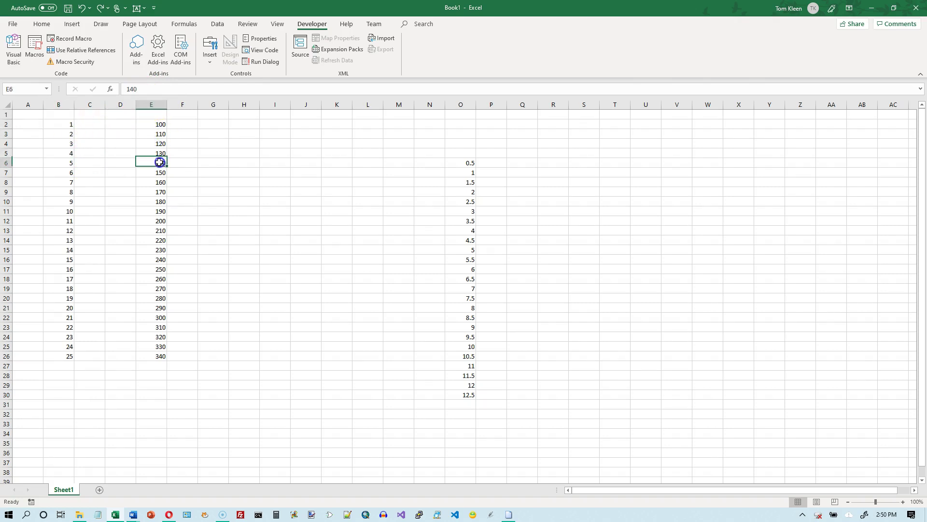
left_click(158, 126)
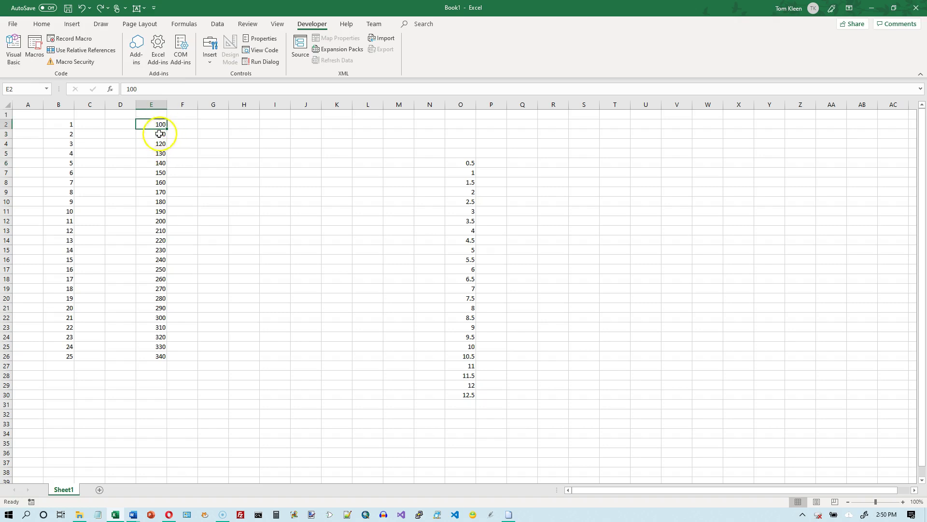
left_click(159, 137)
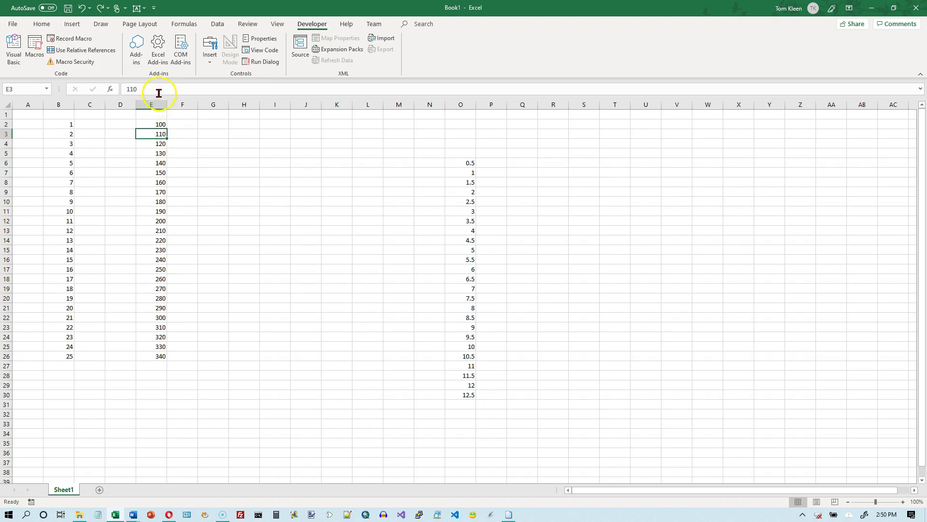
left_click(160, 92)
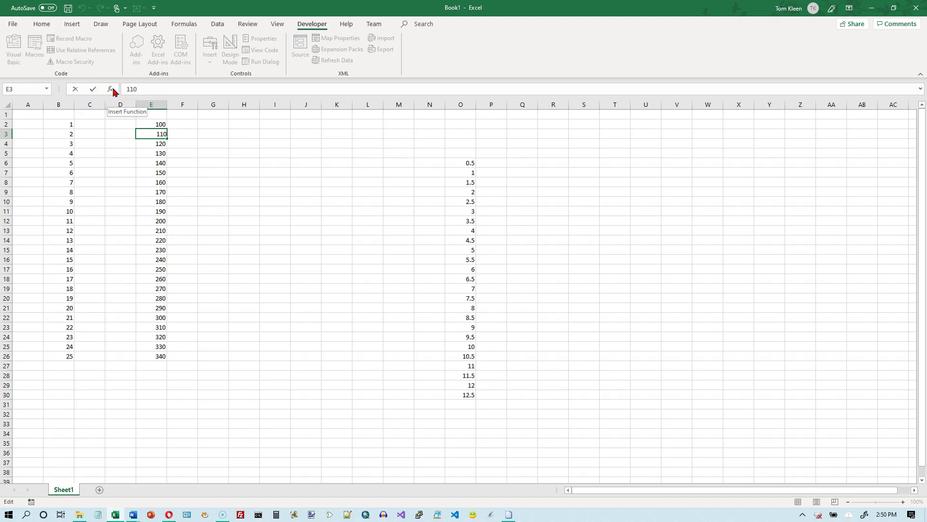
- Leave Edit mode with E3 still holding 110, ending on cell E2
left_click(148, 53)
left_click(17, 96)
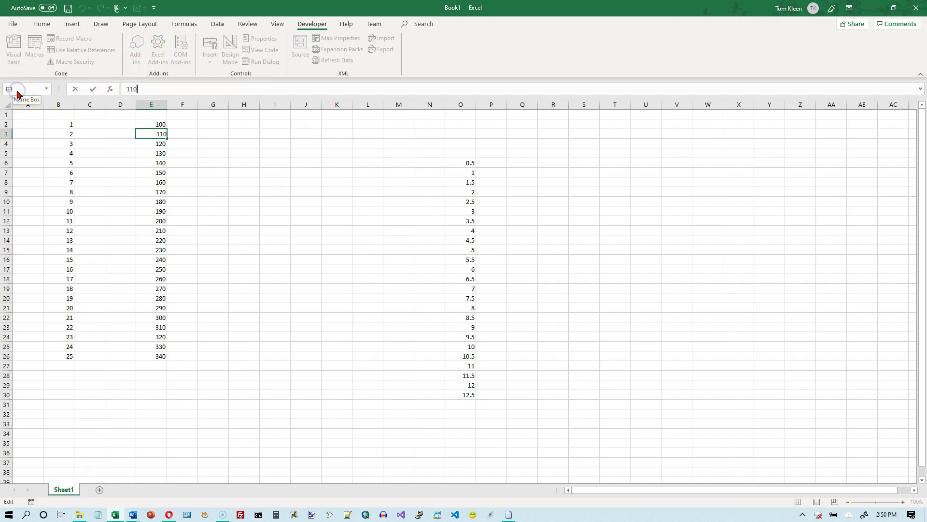
left_click(42, 95)
left_click(148, 126)
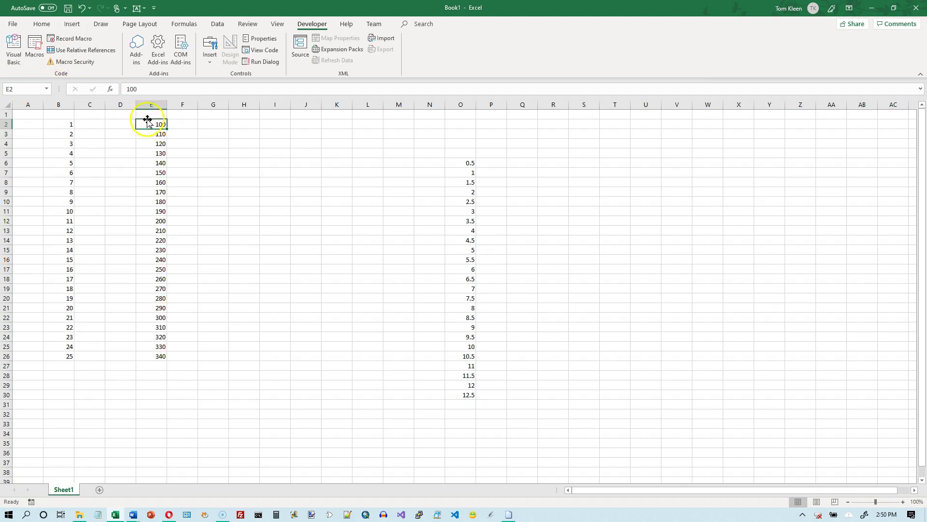
- Step through E3, E4 and E5, then select E2:E26 to show its 5500 sum
left_click(149, 133)
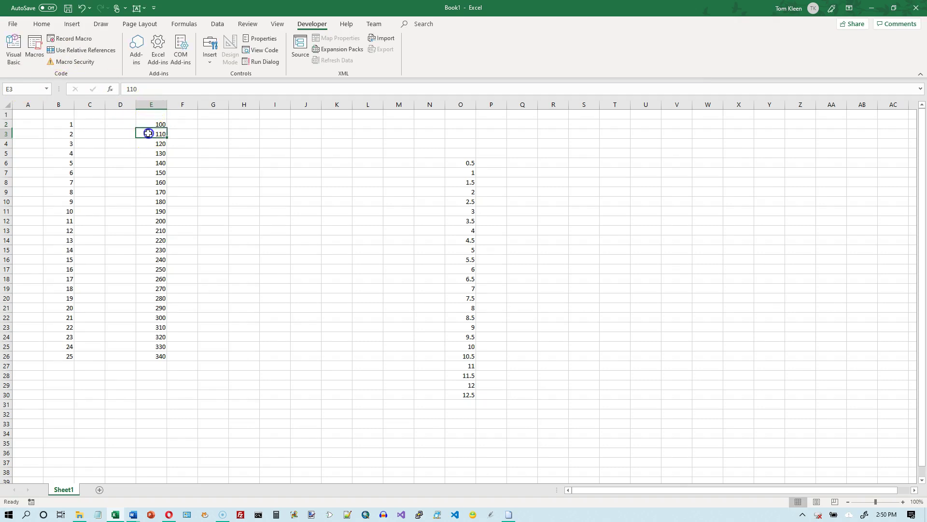
left_click(148, 143)
left_click(146, 152)
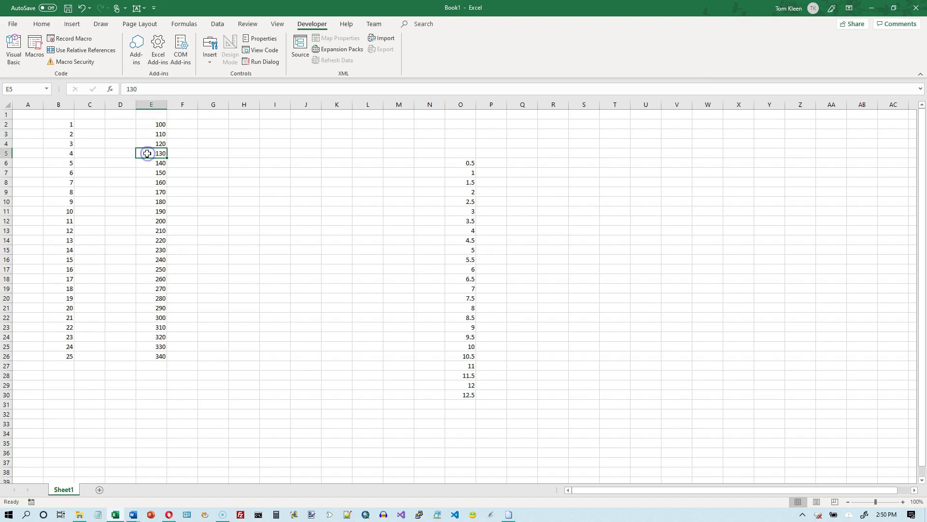
left_click(145, 126)
left_click_drag(145, 127, 151, 351)
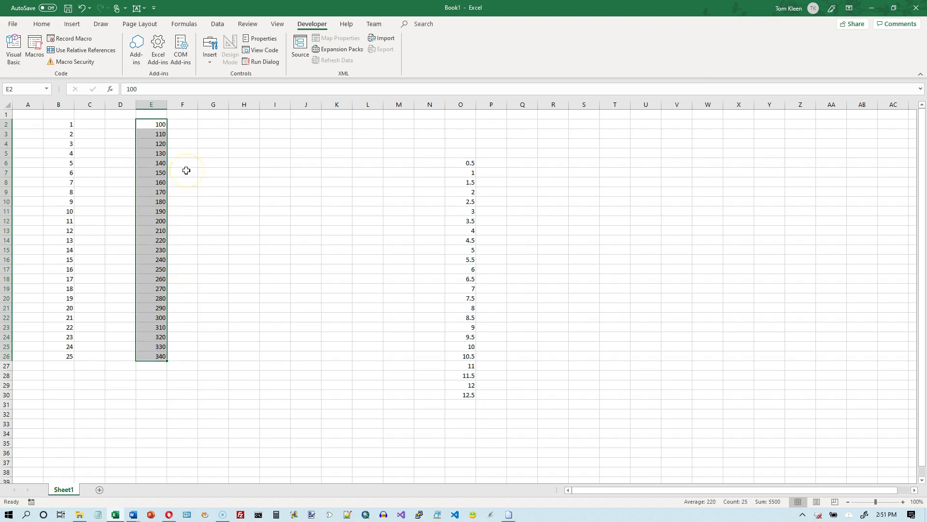
- Open the Visual Basic editor and Macros list, then switch between the Home and Insert tabs
left_click(13, 48)
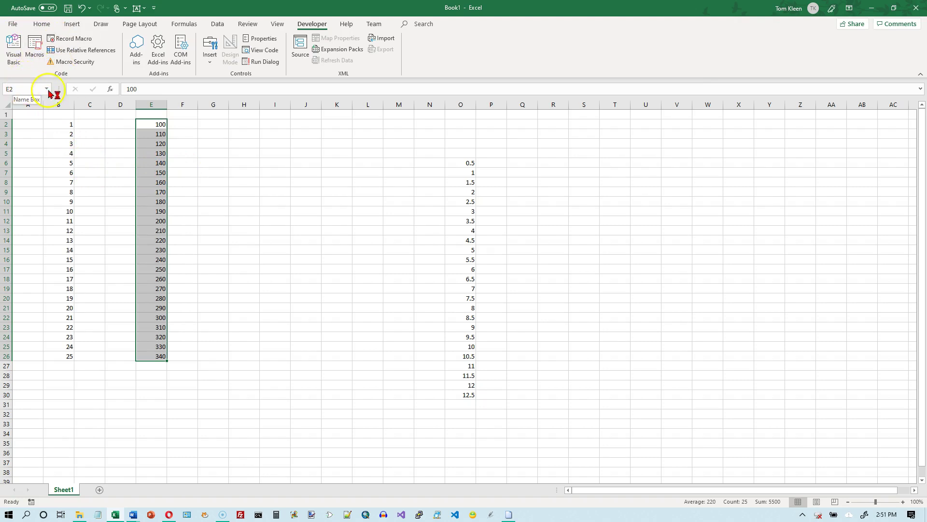
left_click(37, 44)
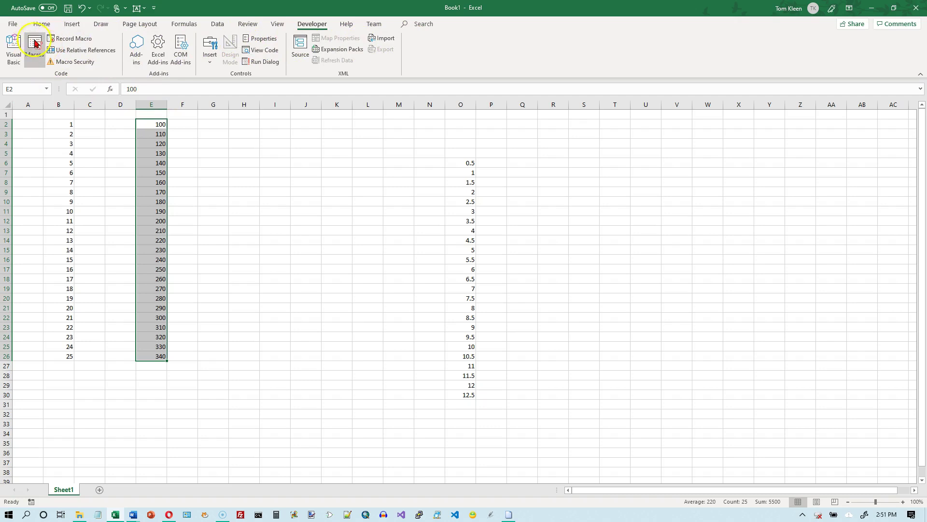
left_click(42, 24)
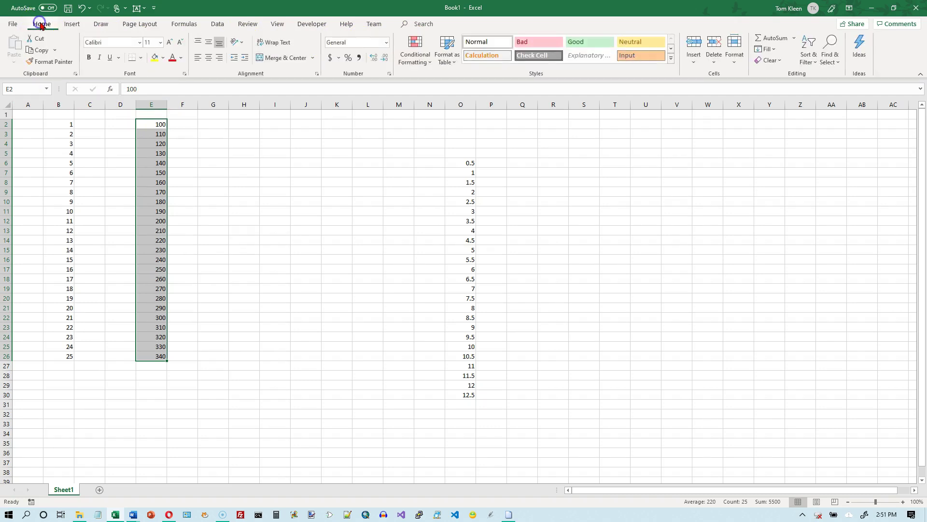
left_click(70, 24)
left_click(41, 25)
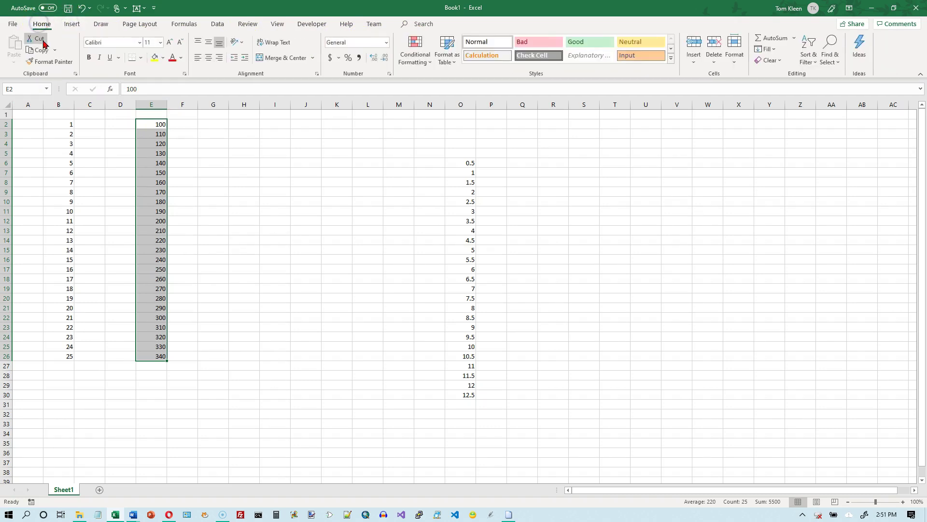
left_click(72, 25)
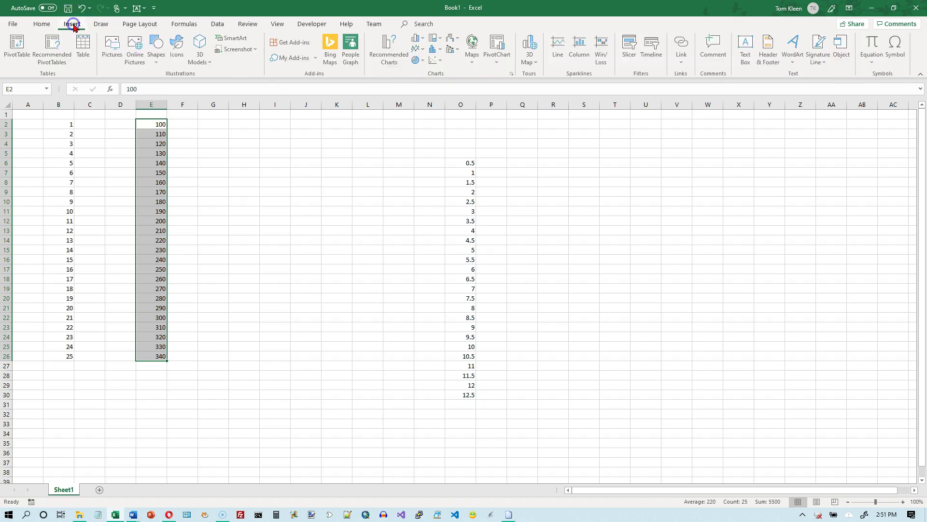
- Tour the Draw, Page Layout, Formulas, Data, Review, View, Developer, Help and Team tabs
left_click(102, 25)
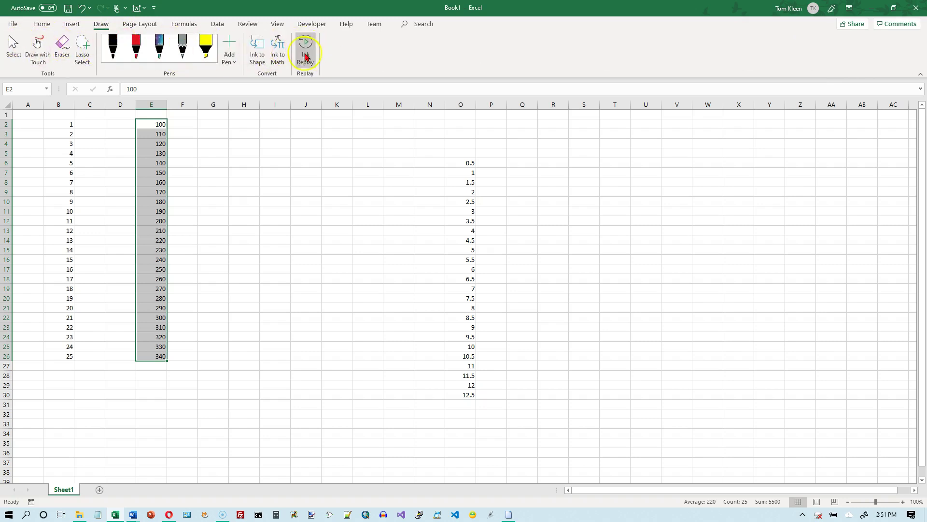
left_click(140, 24)
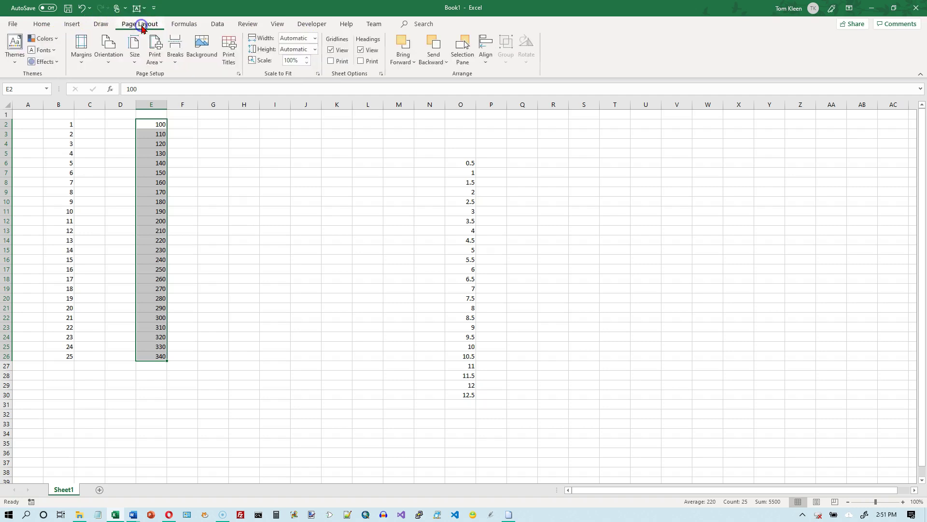
left_click(183, 24)
left_click(218, 24)
left_click(244, 25)
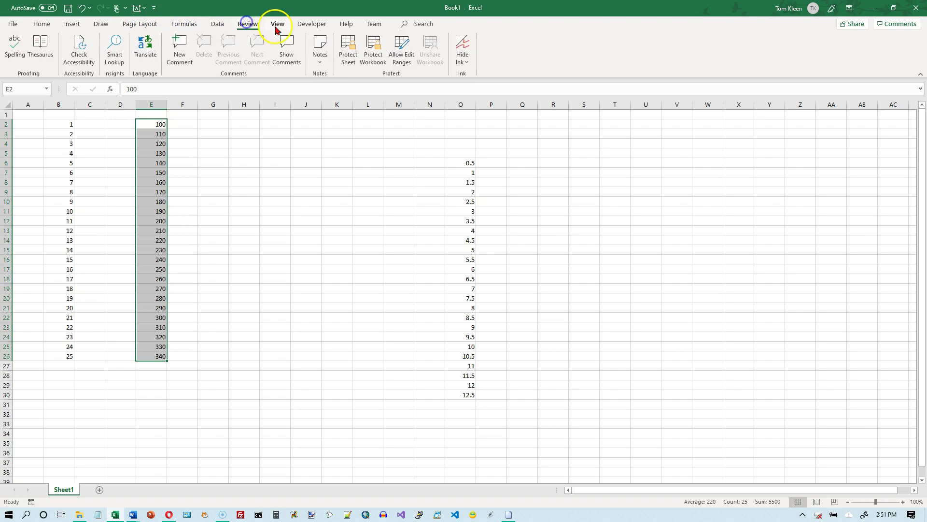
left_click(279, 25)
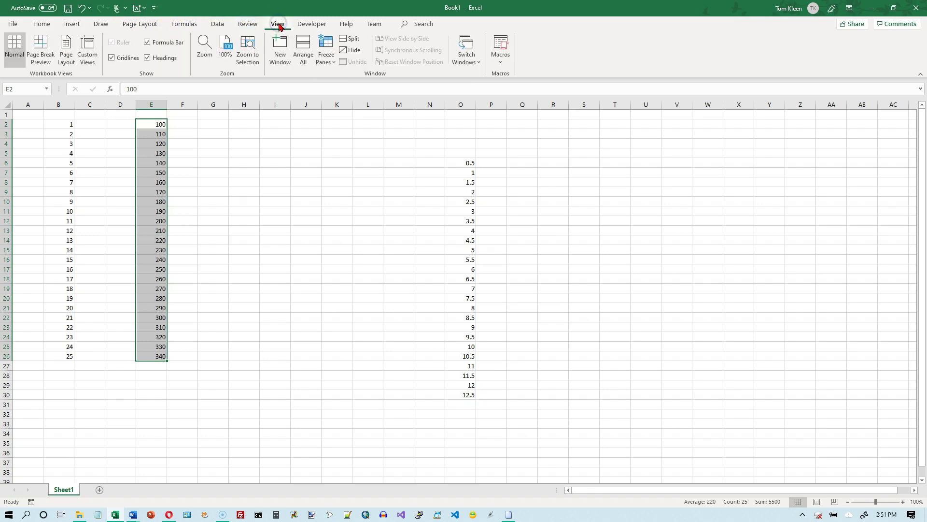
left_click(314, 25)
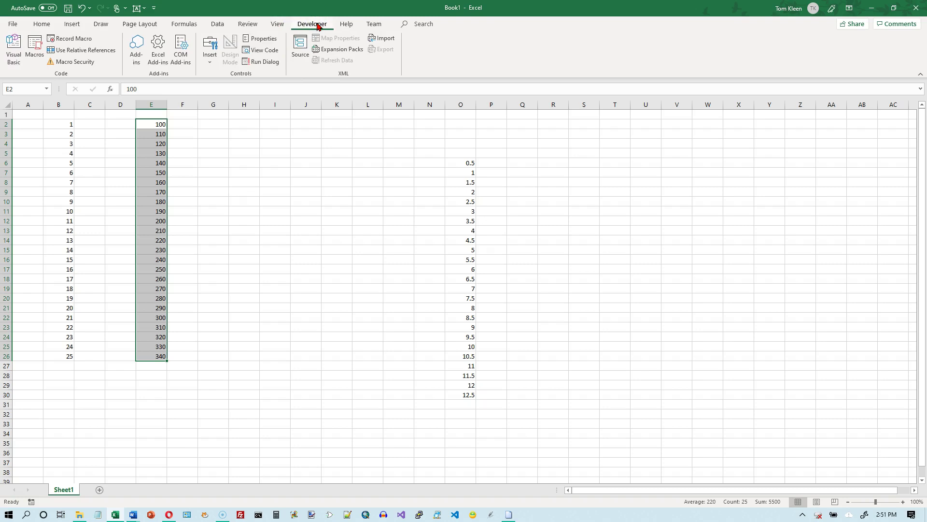
left_click(342, 24)
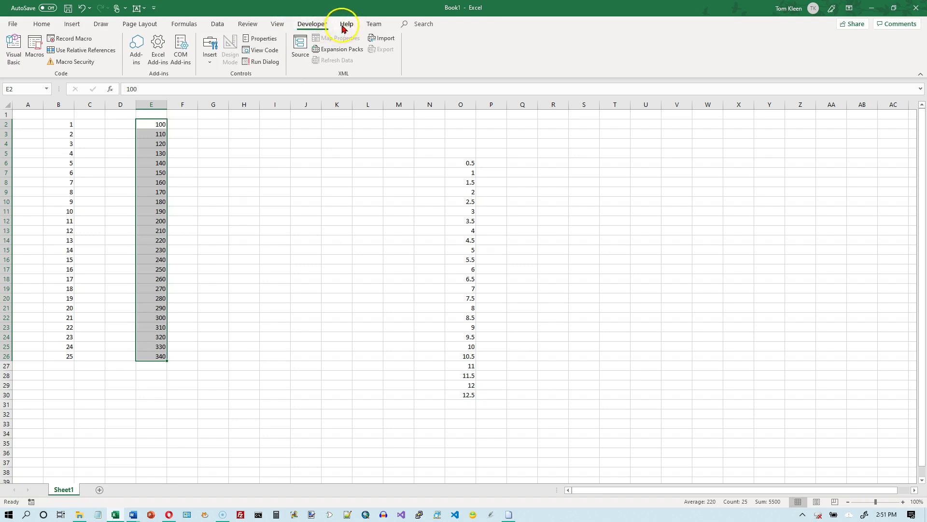
left_click(375, 25)
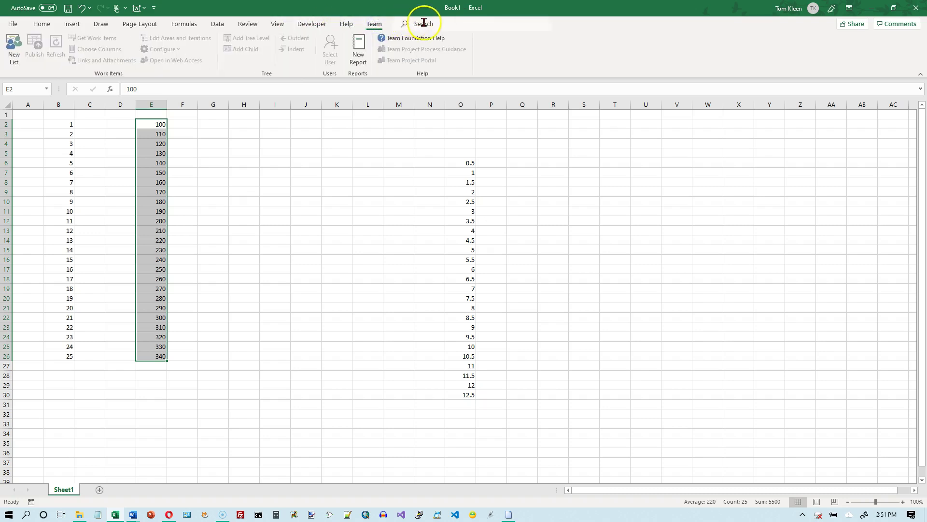
- Show the command search suggestions, dismiss them, and select F2 to clear E2:E26
left_click(456, 28)
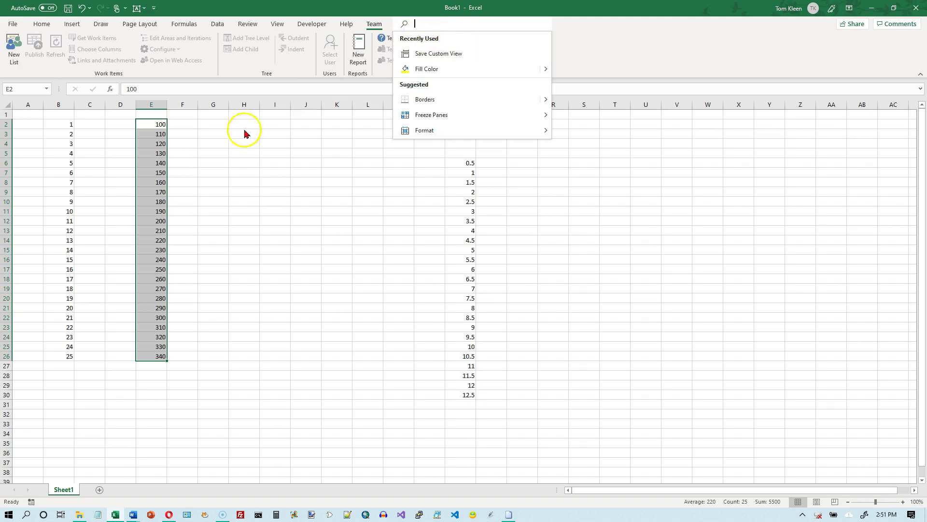
left_click(182, 125)
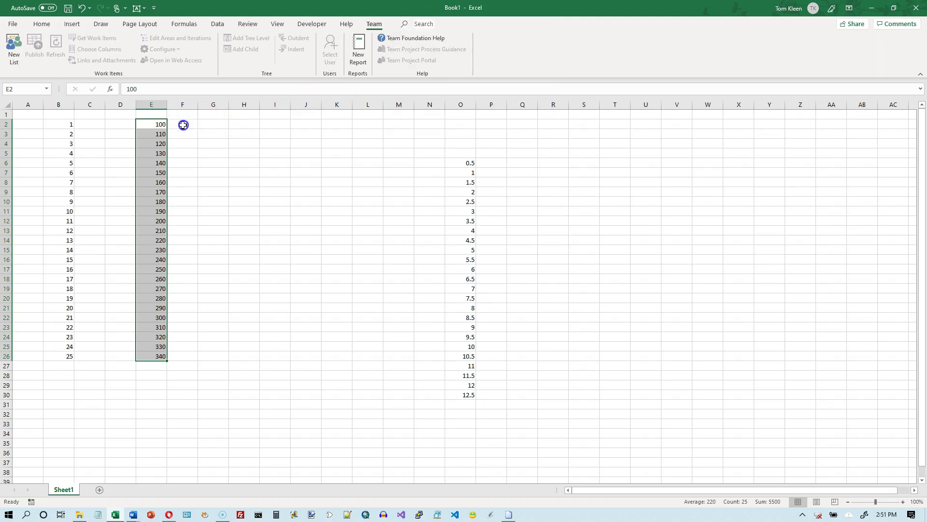
left_click(183, 124)
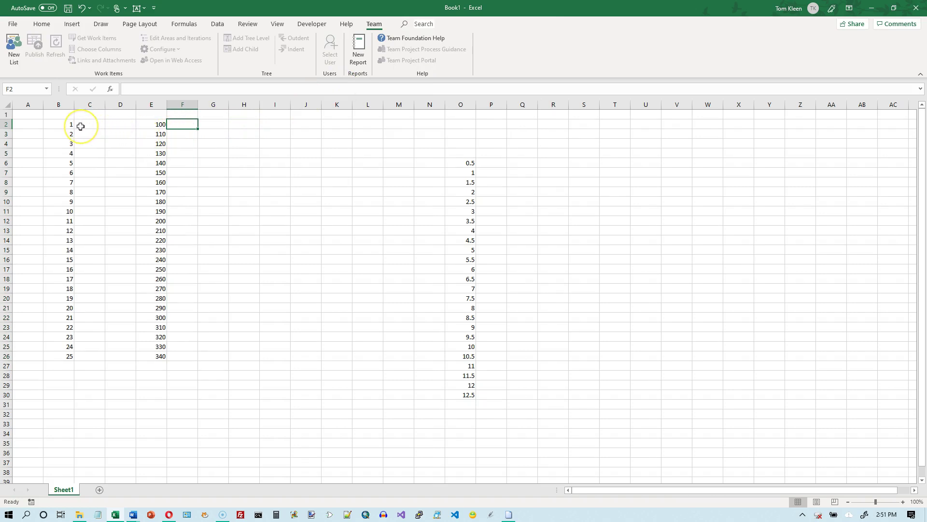